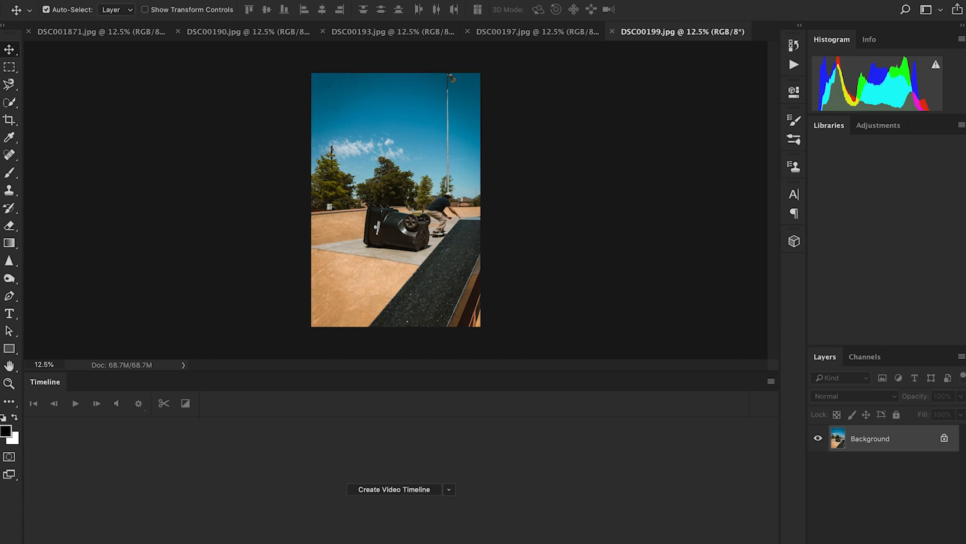
Step: Switch the workspace to Essentials (Default)
mouse_move(448, 4)
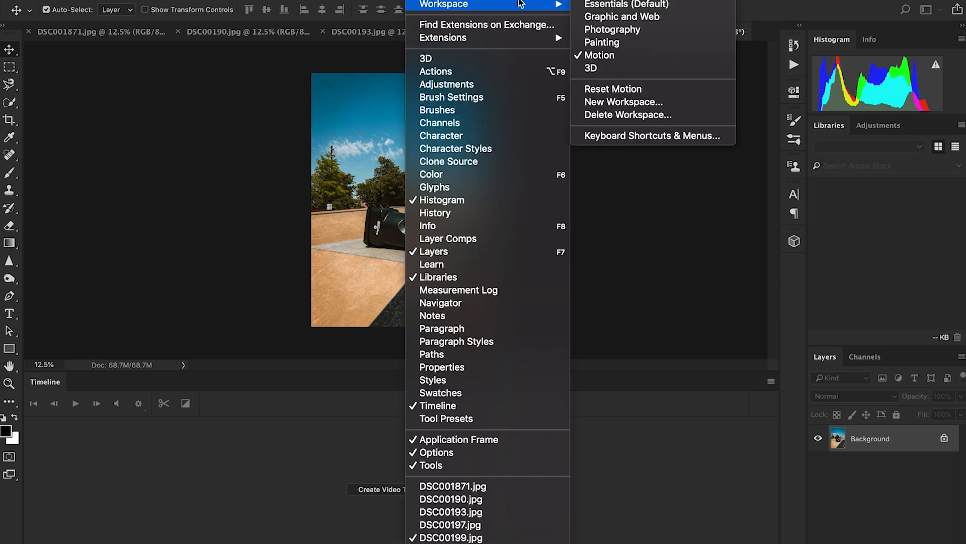
click(623, 5)
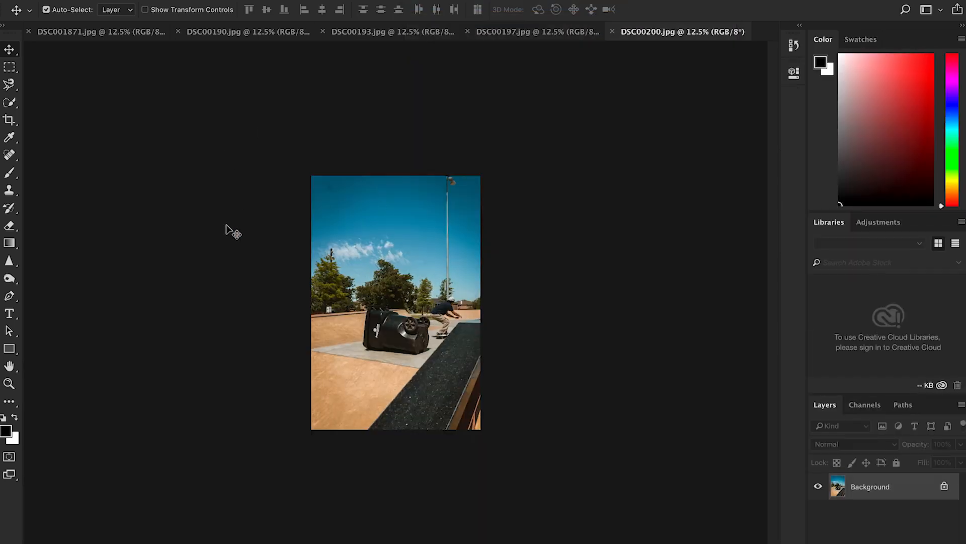
key(m)
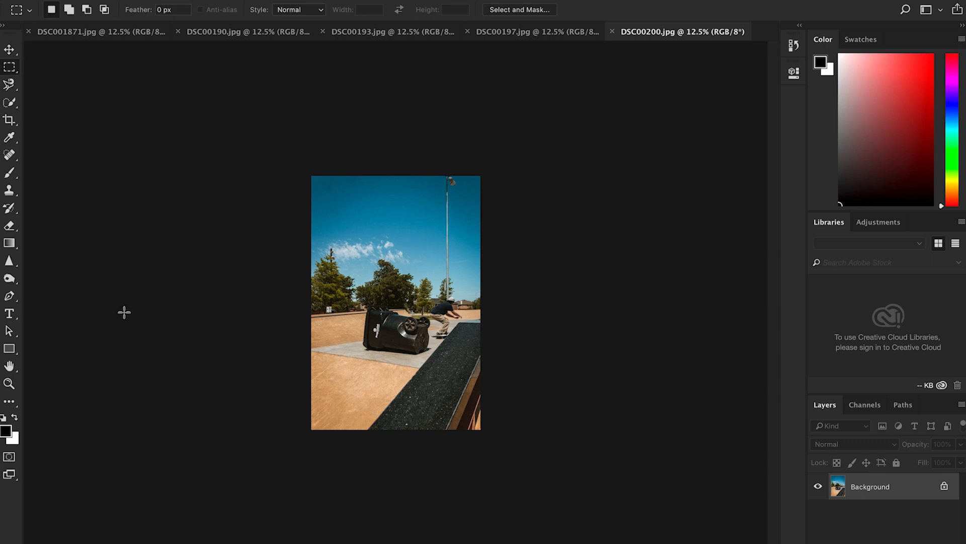
Step: Zoom each of the five open skate photos in to 25%
key(z)
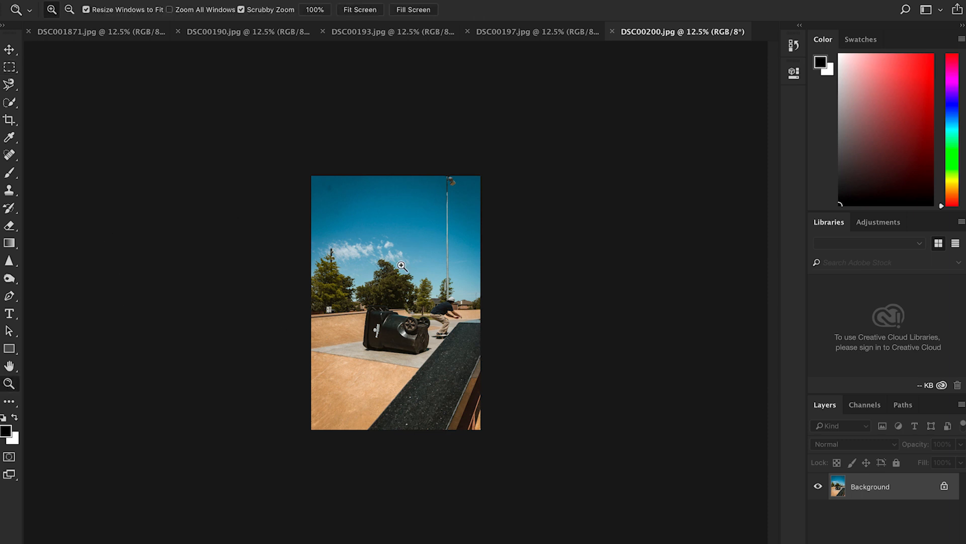
click(402, 265)
click(507, 36)
click(443, 210)
click(412, 31)
click(427, 183)
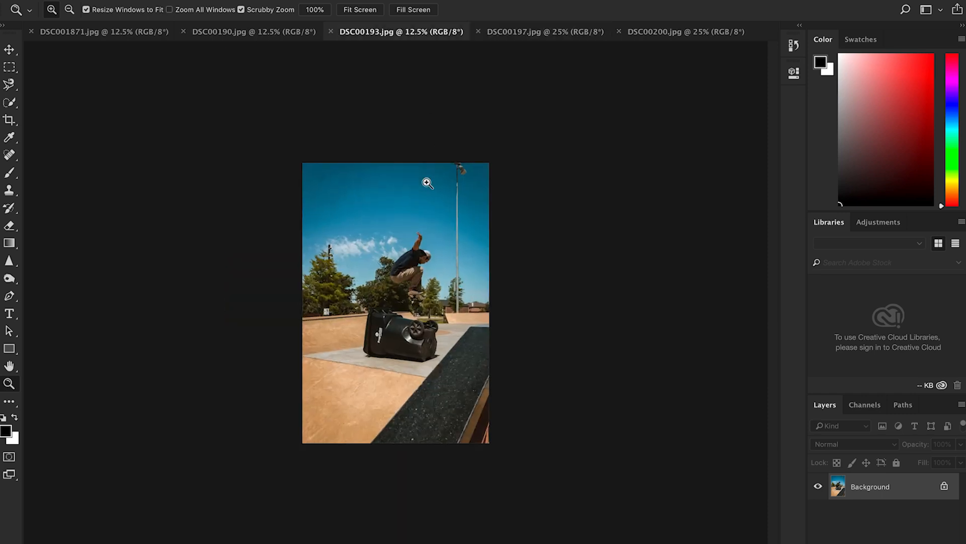
click(265, 32)
click(361, 207)
click(121, 31)
click(334, 204)
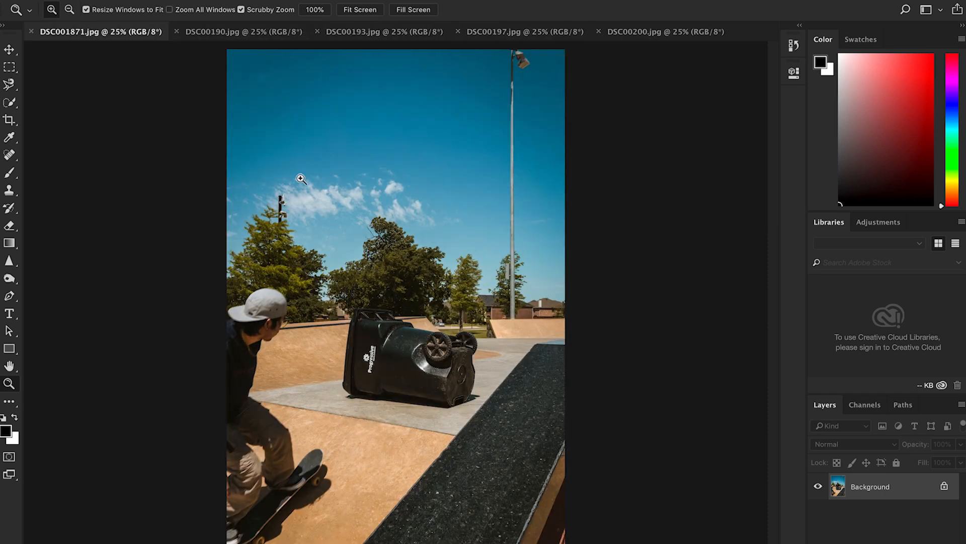
Step: Compare the skater's position across the five photos in sequence, from DSC001871.jpg to DSC00200.jpg
click(217, 38)
click(350, 36)
click(476, 35)
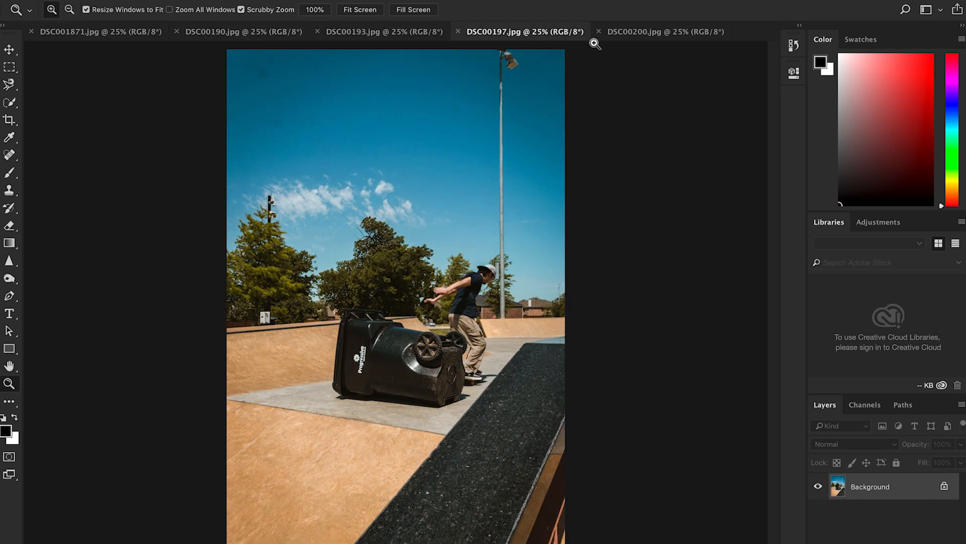
click(612, 34)
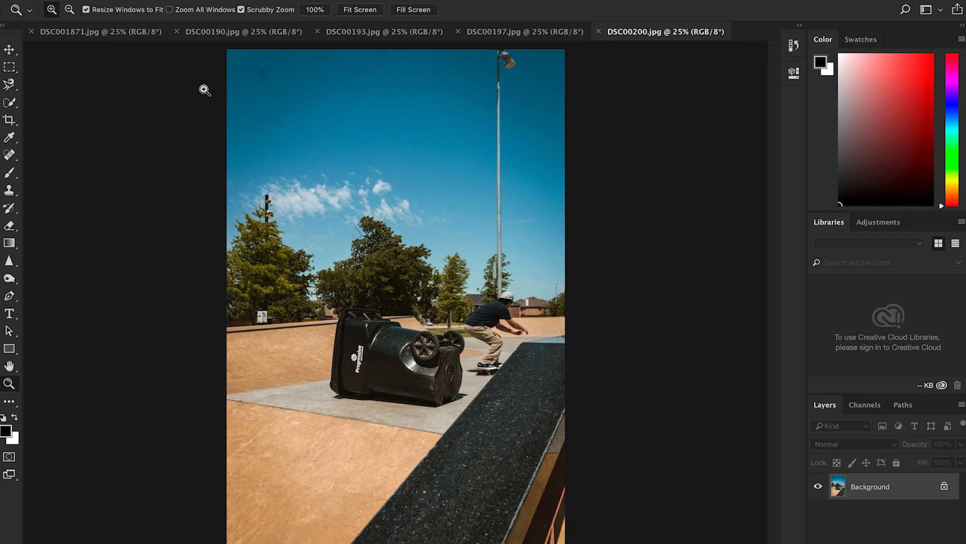
click(144, 35)
click(222, 36)
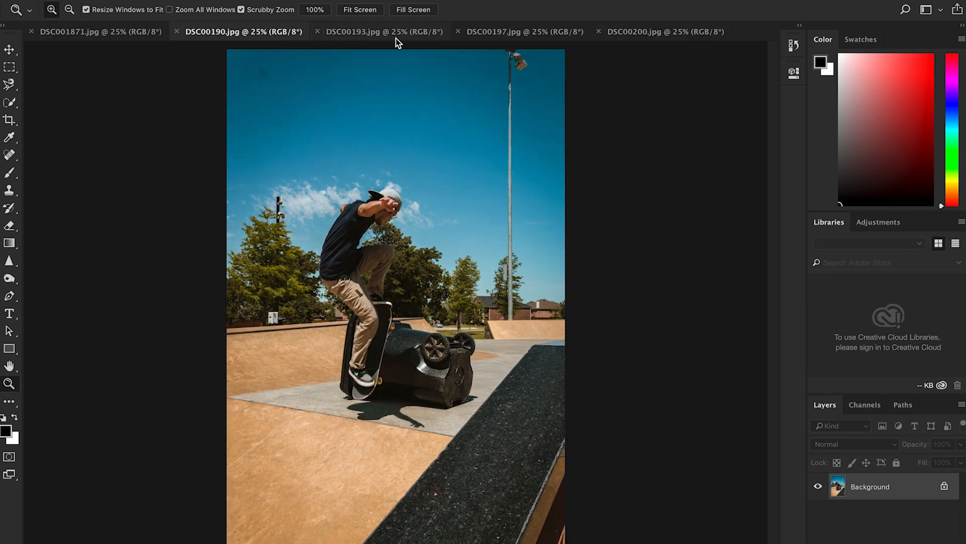
click(399, 38)
click(500, 34)
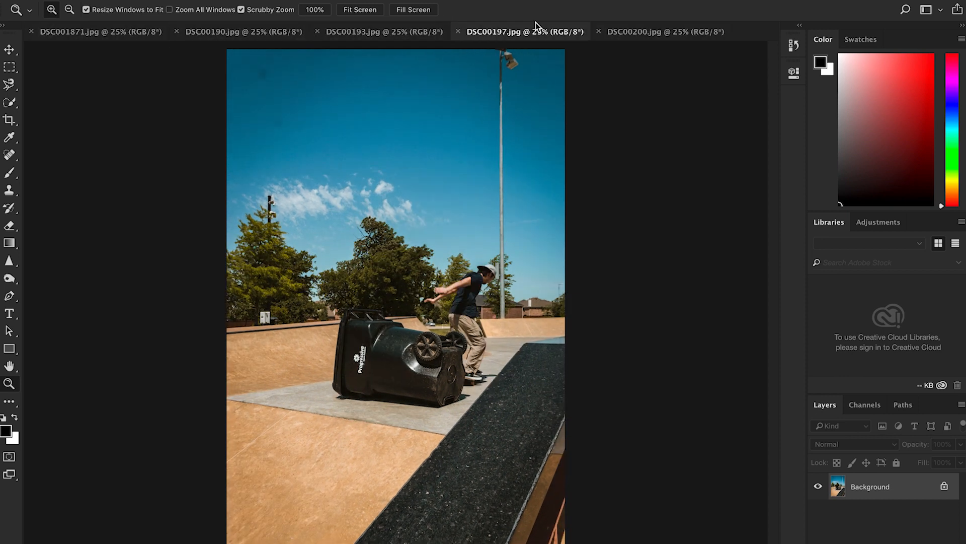
click(644, 32)
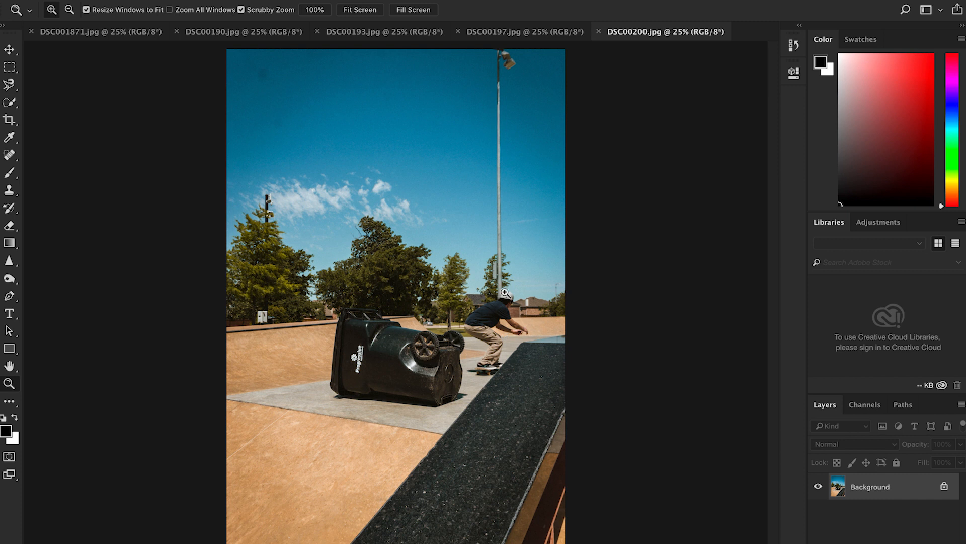
Step: Set up the Quick Selection tool with a 63 px brush for selecting the skater in DSC00200.jpg
click(4, 103)
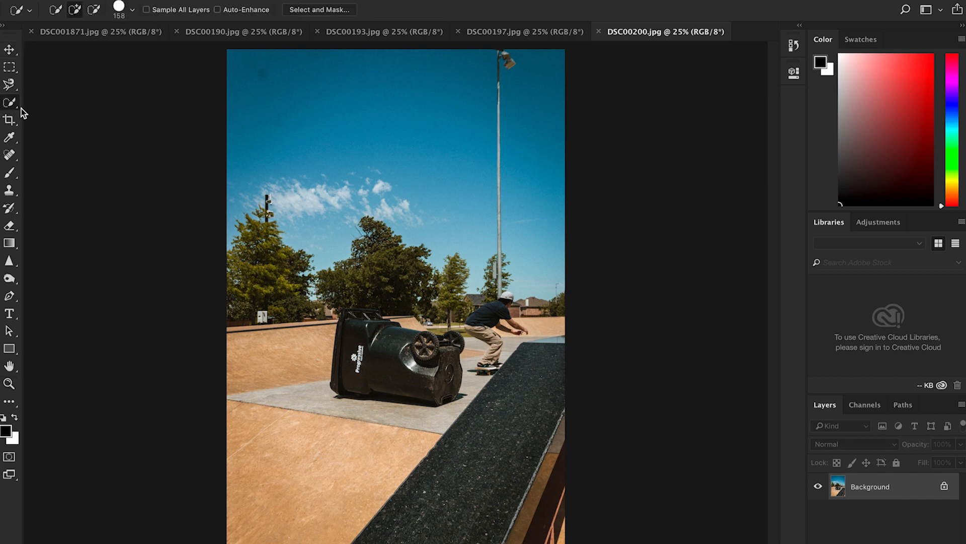
click(9, 297)
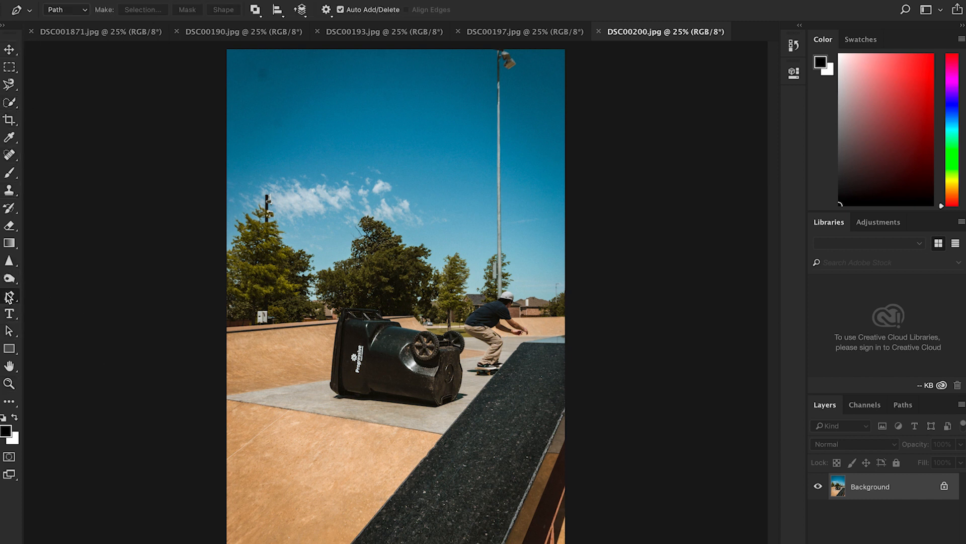
click(9, 103)
right_click(9, 104)
click(45, 99)
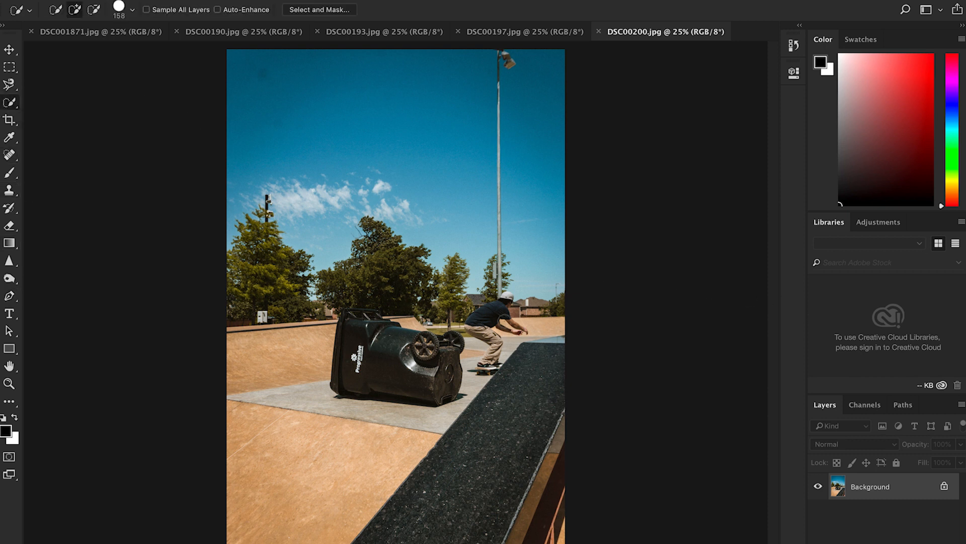
scroll(504, 321, up, 6)
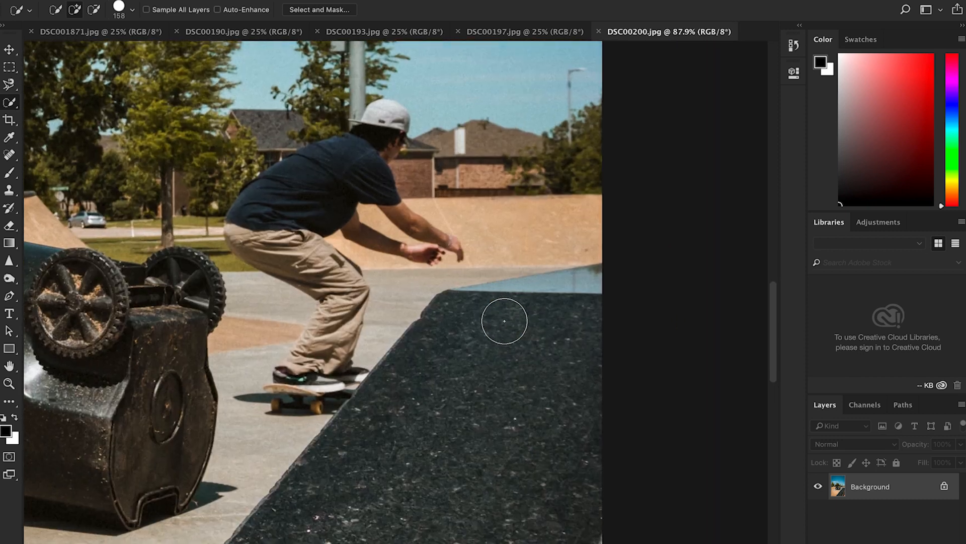
scroll(504, 321, up, 2)
click(132, 9)
drag(108, 47, 96, 47)
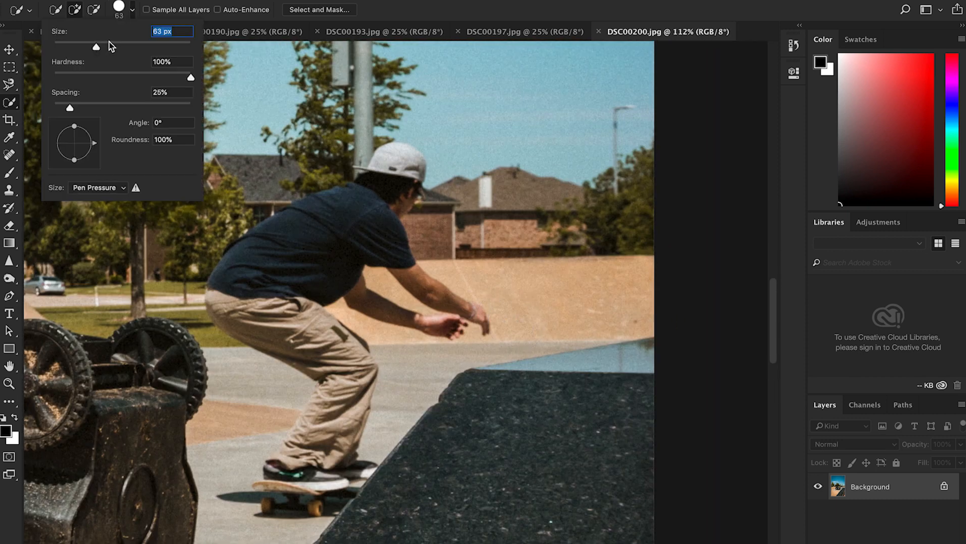
Step: Add the skater's cap, shirt, arms, trousers and skateboard to the selection with the Quick Selection brush
click(395, 160)
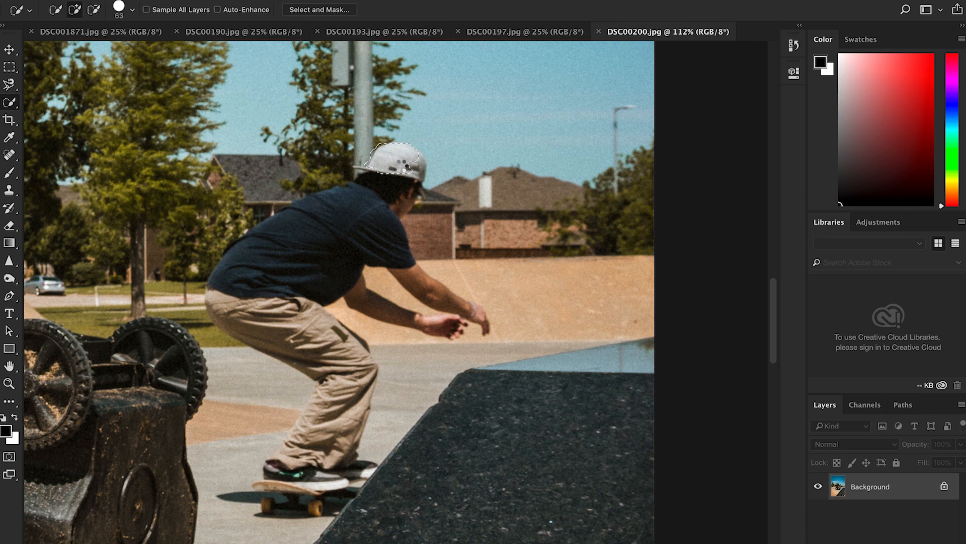
mouse_move(380, 193)
mouse_down()
mouse_move(299, 286)
mouse_move(313, 334)
mouse_up()
mouse_move(221, 307)
mouse_down()
mouse_move(327, 508)
mouse_move(235, 490)
mouse_up()
click(383, 355)
Step: Subtract the ramp, background houses and surrounding ground from the skater selection
click(94, 9)
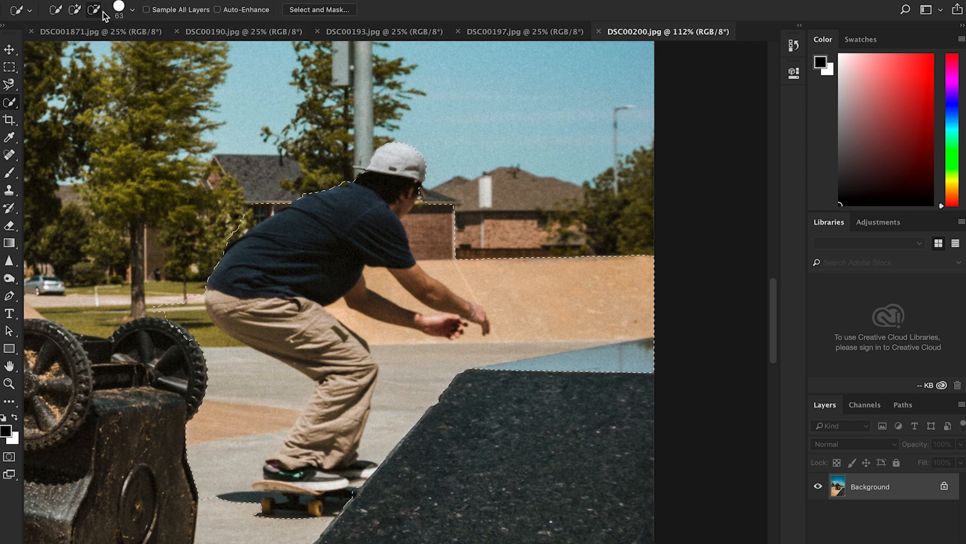
mouse_move(628, 284)
mouse_down()
mouse_move(436, 286)
mouse_move(459, 339)
mouse_move(490, 361)
mouse_move(397, 421)
mouse_up()
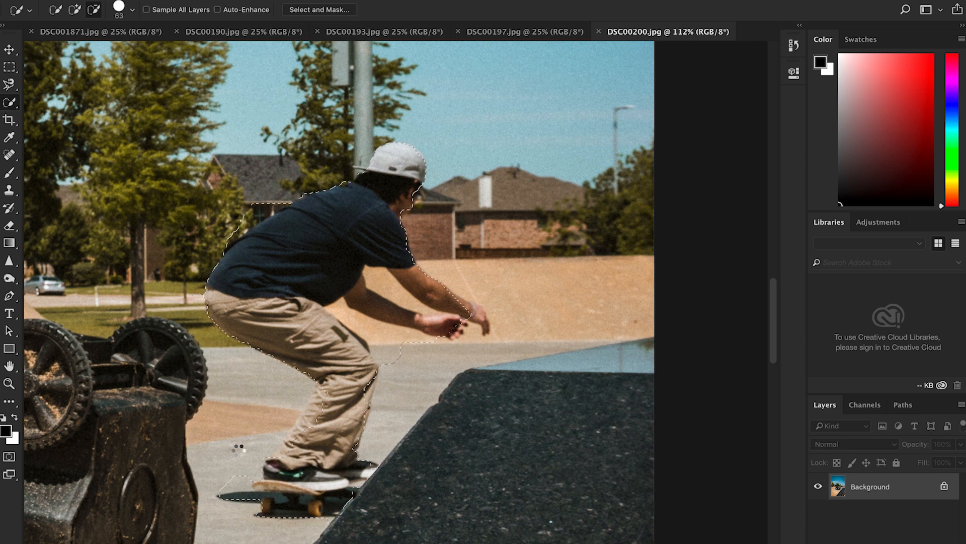
drag(240, 473, 242, 474)
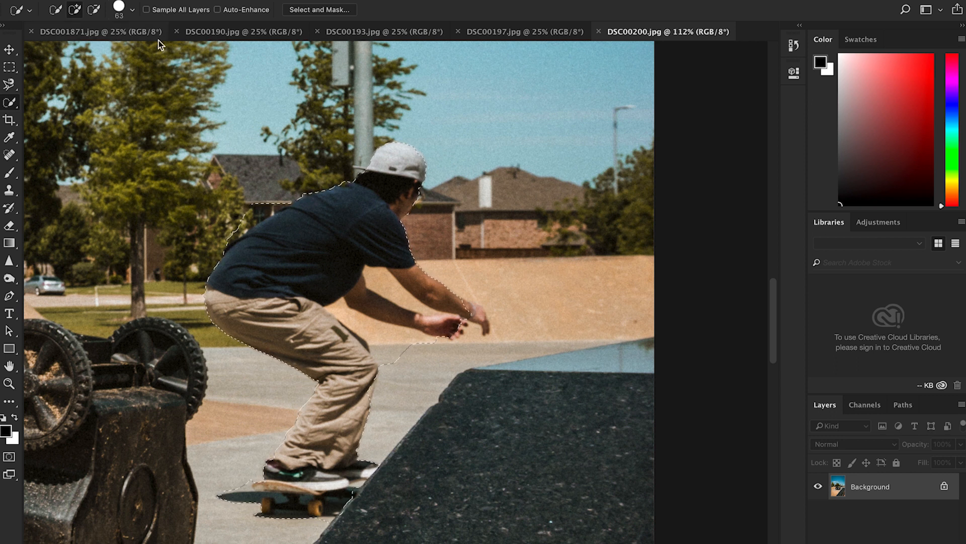
Step: Add the skater's outstretched fingers to the selection with a 2 px brush, then set the subtracting brush to 57 px
click(132, 10)
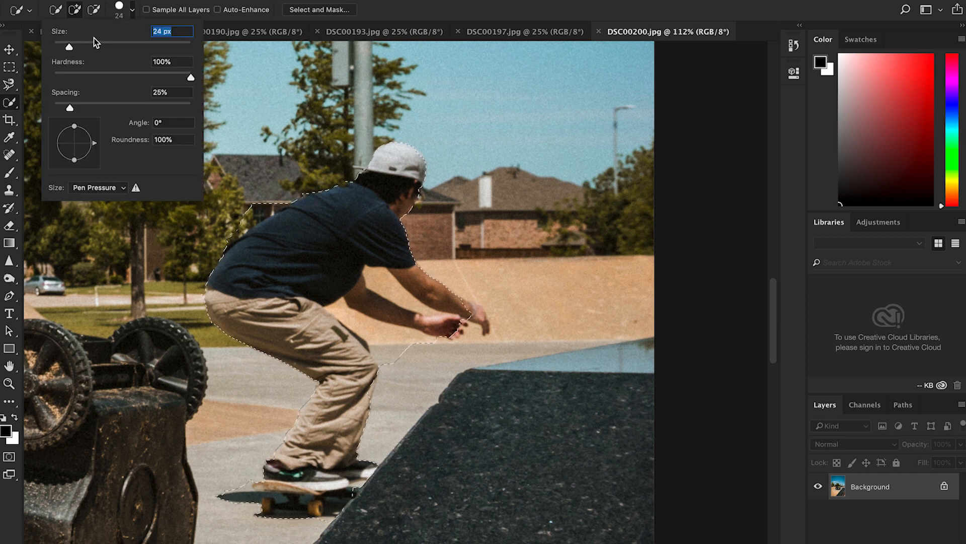
key(Return)
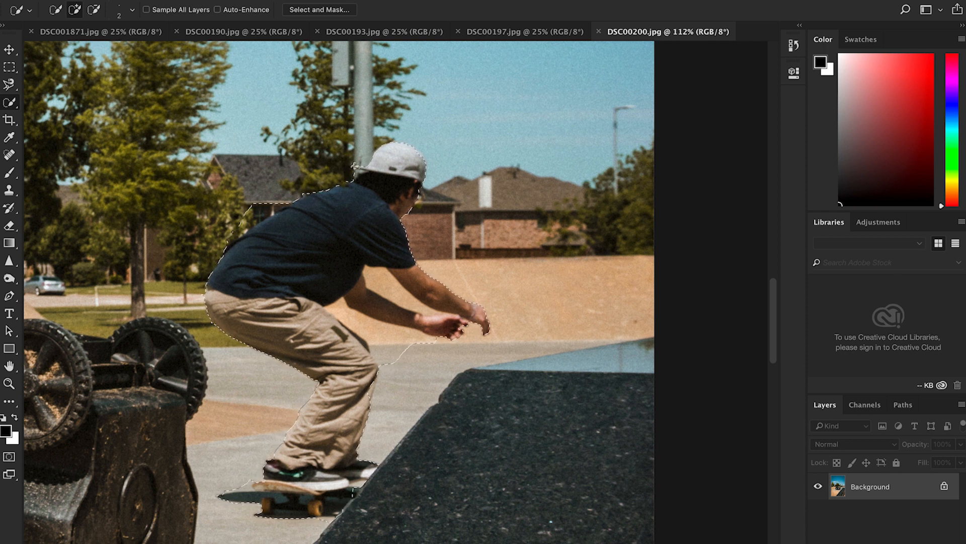
click(94, 10)
click(129, 14)
click(132, 12)
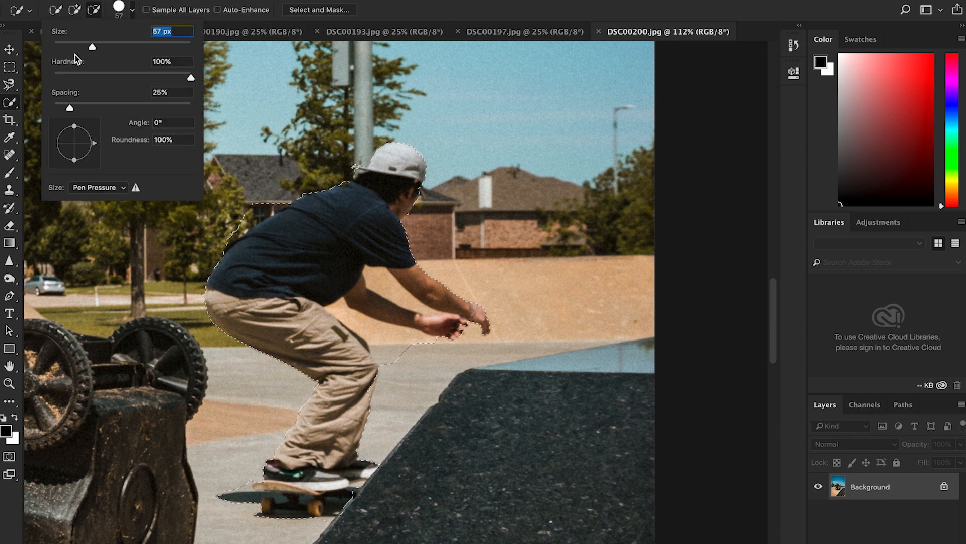
Step: Copy the selected skater from DSC00200.jpg into DSC001871.jpg with the Move tool
click(2, 52)
scroll(370, 224, down, 4)
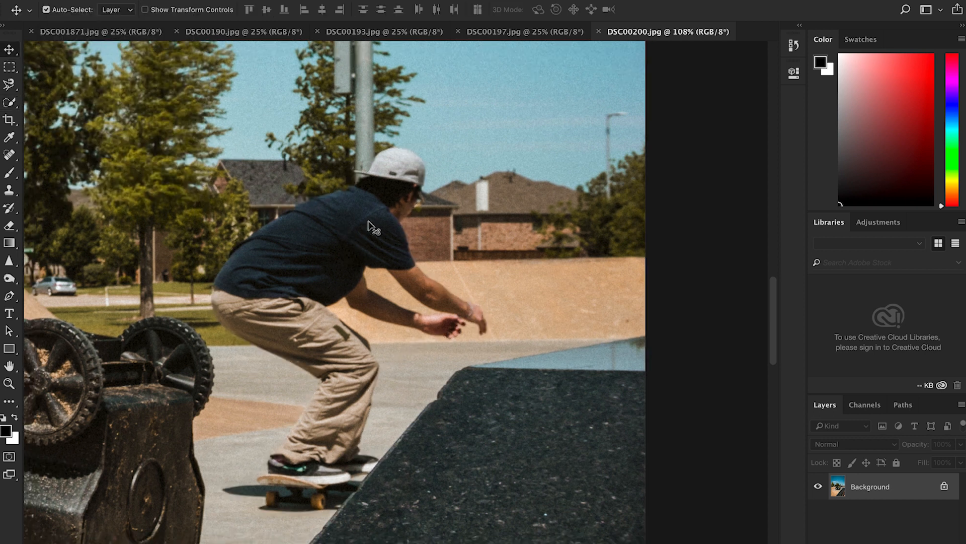
scroll(370, 224, down, 3)
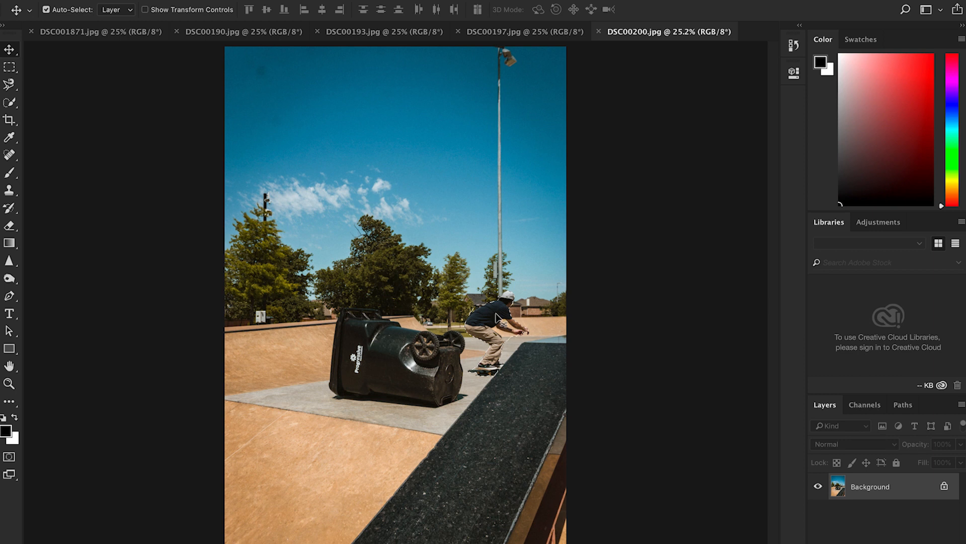
drag(491, 327, 225, 136)
drag(352, 243, 420, 292)
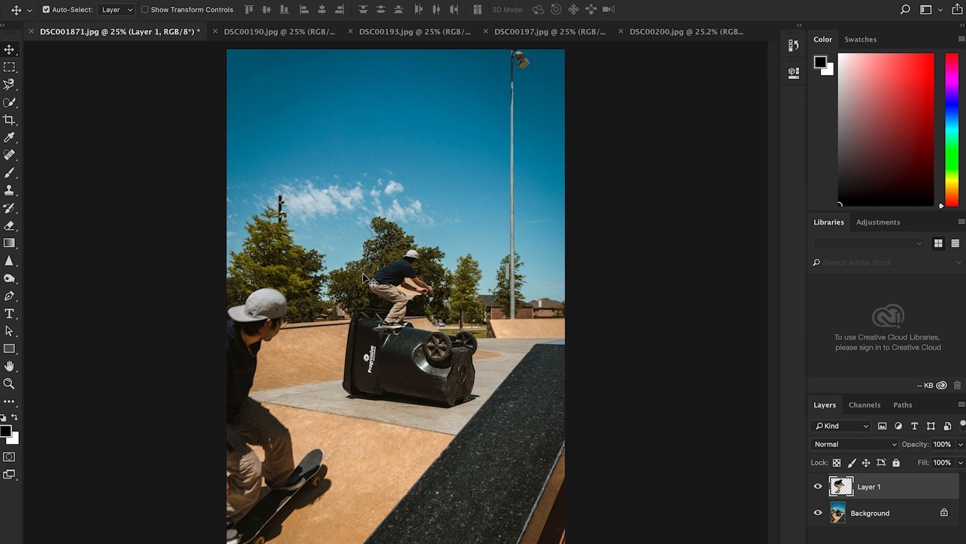
Step: Position the pasted skater behind the trash can beside the black ledge, aligned with the matching background details
scroll(366, 278, up, 5)
drag(402, 249, 628, 333)
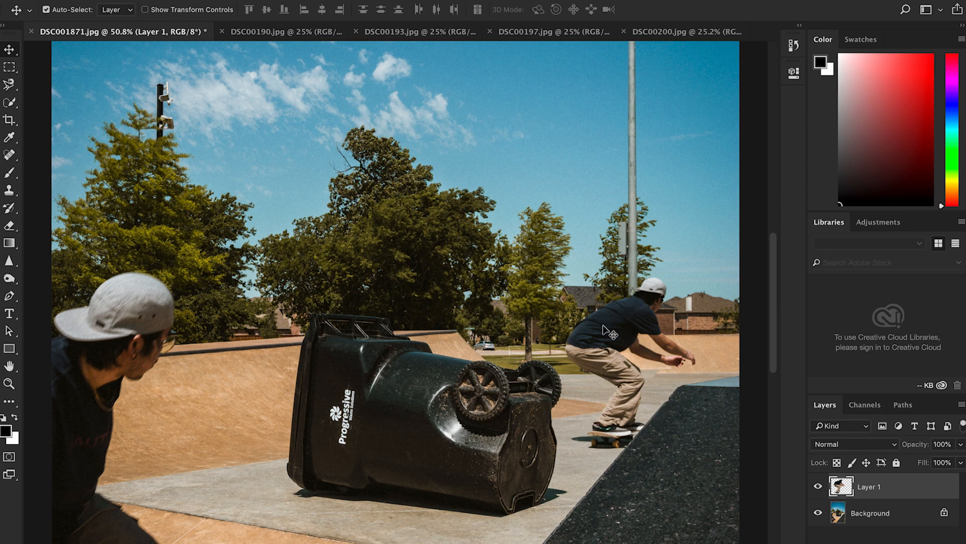
scroll(604, 330, up, 5)
drag(507, 325, 497, 319)
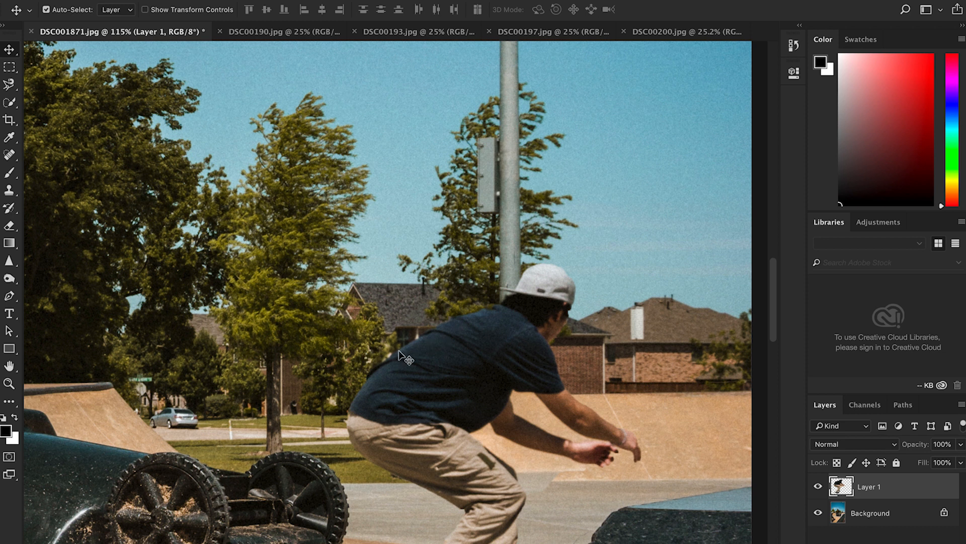
mouse_move(422, 352)
mouse_down()
mouse_move(420, 378)
mouse_move(418, 357)
mouse_move(414, 367)
mouse_up()
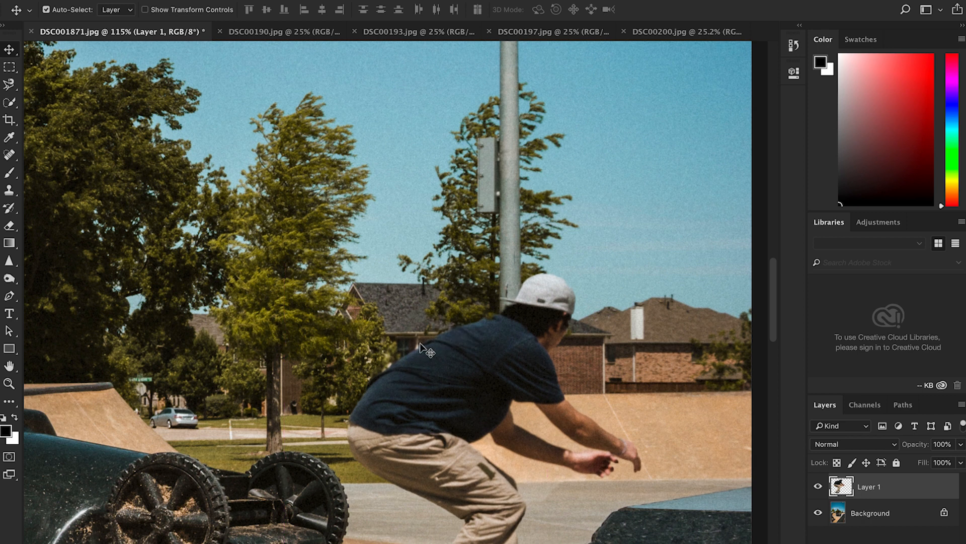
scroll(399, 302, down, 2)
Step: Inspect the pasted skater's shirt outline, shoes and skateboard for mismatched edges against the background
key(e)
scroll(450, 308, up, 5)
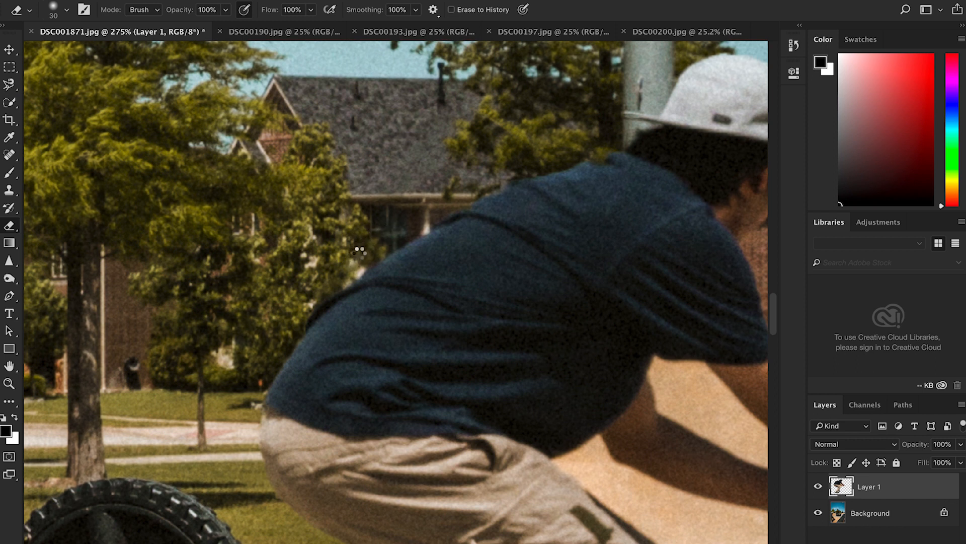
scroll(423, 222, down, 10)
scroll(423, 222, right, 5)
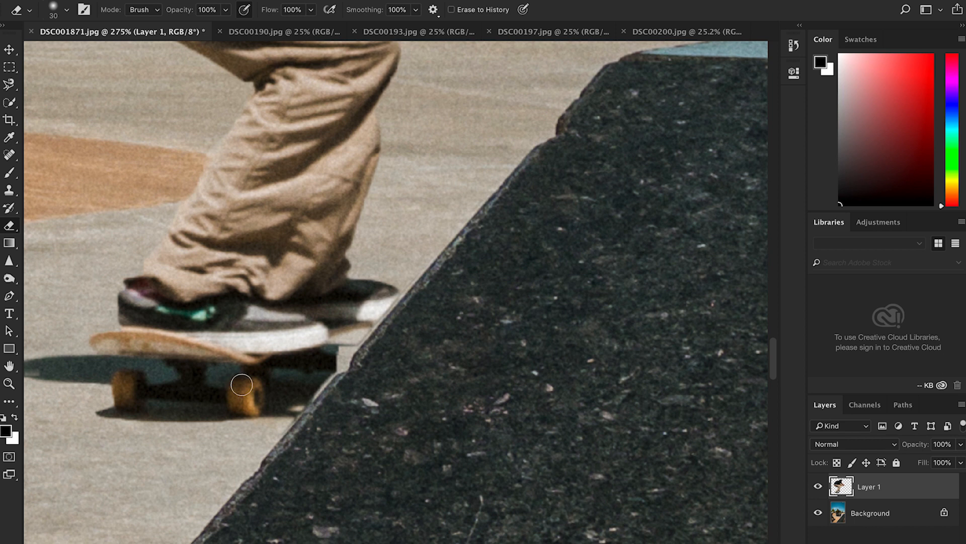
key(v)
key(ctrl+0)
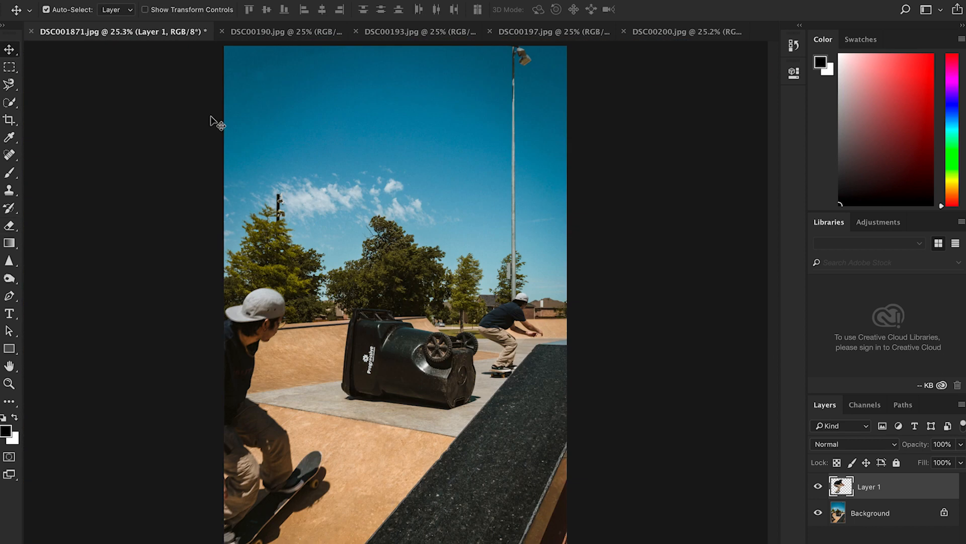
Step: Select the skater in DSC00197.jpg with the Quick Selection tool and trim surrounding background from the selection near the arms
click(668, 30)
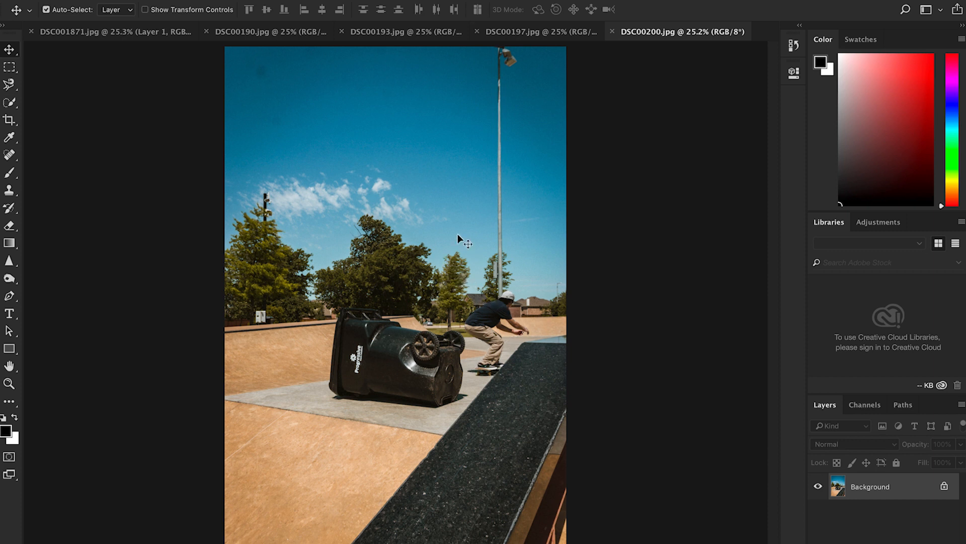
key(ctrl+shift+Tab)
key(w)
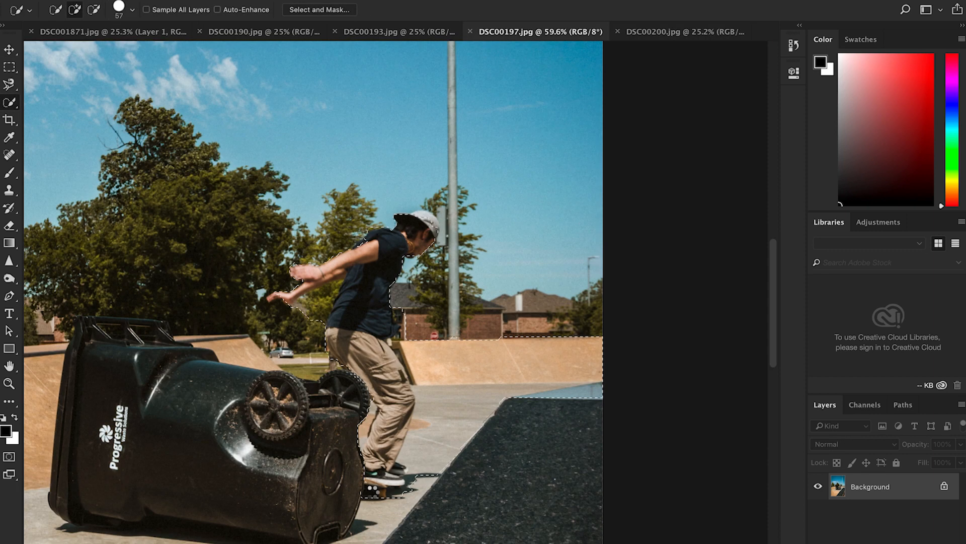
scroll(391, 304, up, 5)
click(141, 274)
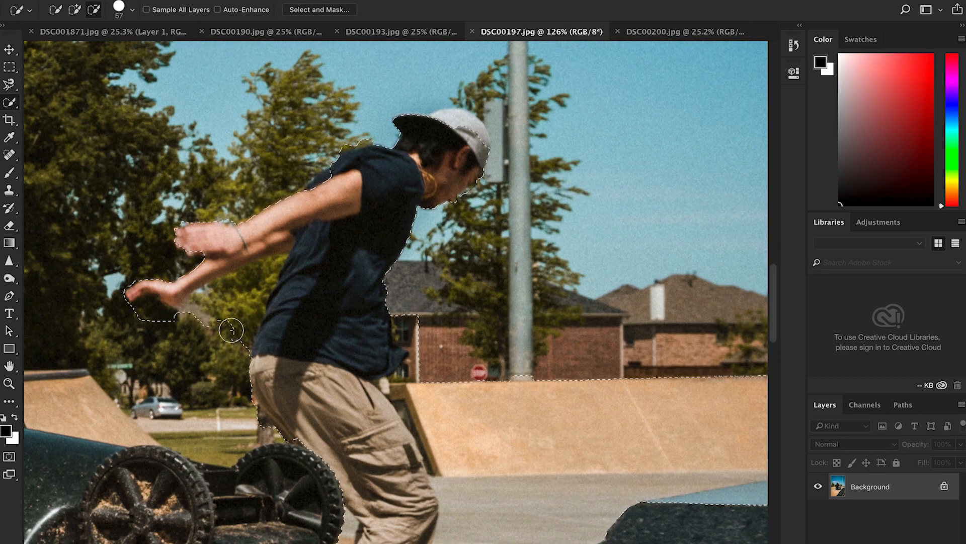
Step: Refine the skater's selection around the hands, shirt, trousers and shoes with a 30 px brush, adding and subtracting areas as needed
click(132, 9)
drag(74, 47, 53, 47)
key(Return)
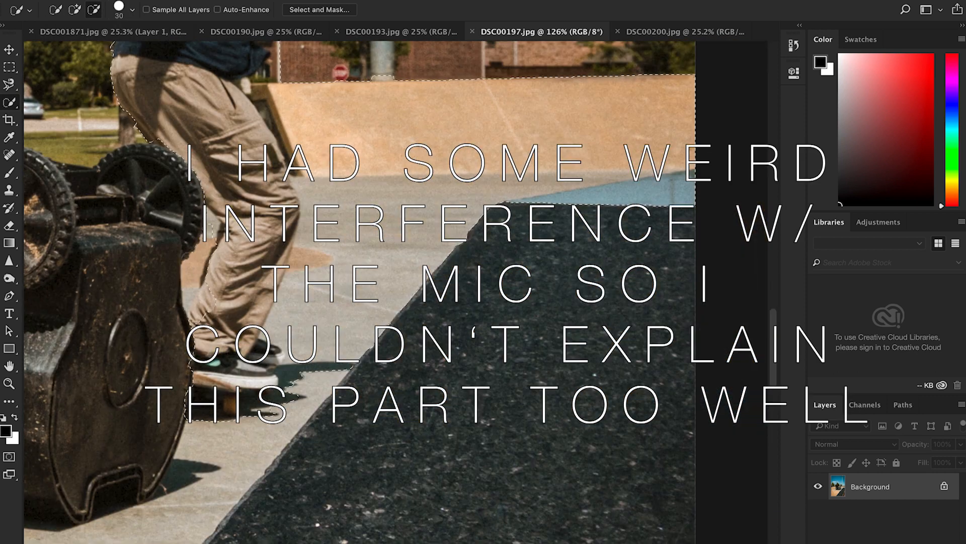
click(180, 292)
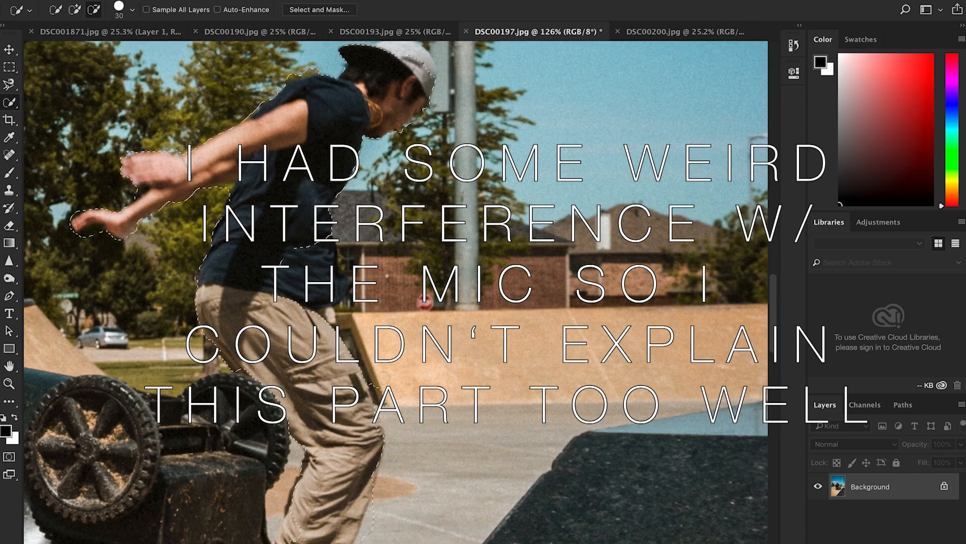
key(shift)
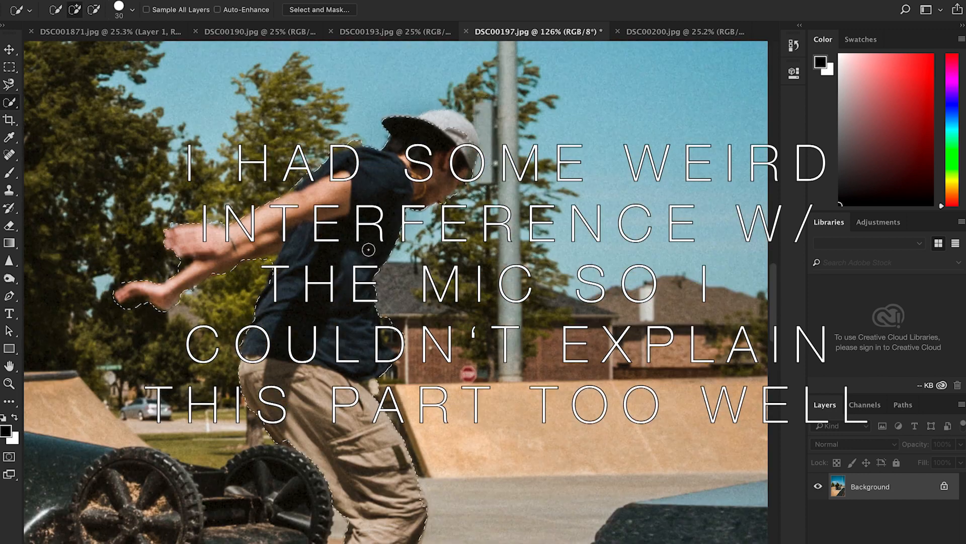
click(98, 8)
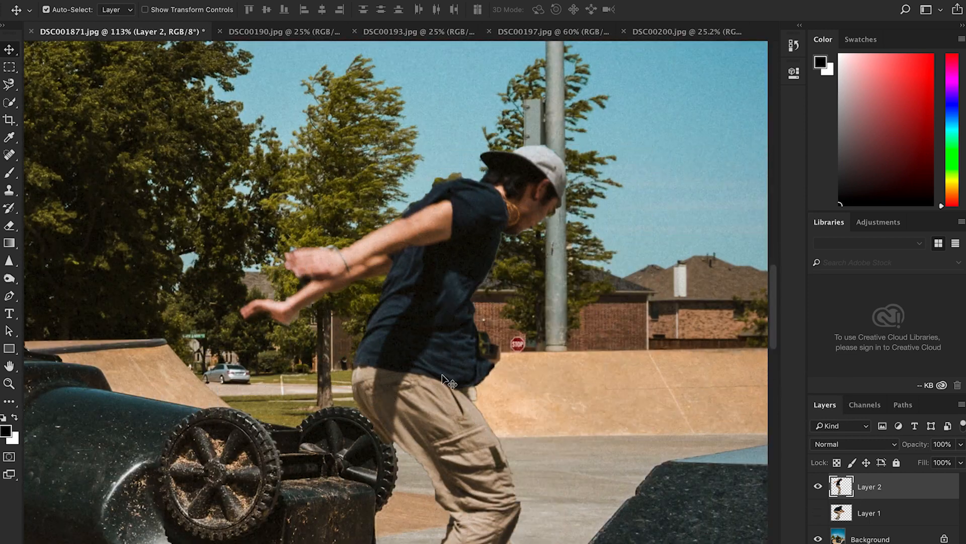
Step: Position the DSC00197.jpg cutout behind the trash can's wheels in DSC001871.jpg and clean up the overlapping skaters' edges with a 12 px eraser
drag(443, 377, 415, 361)
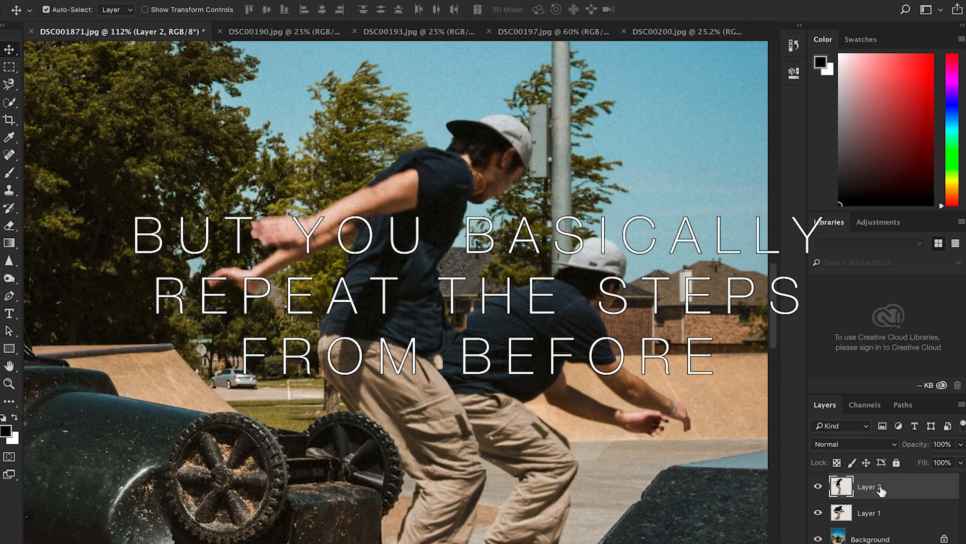
key(e)
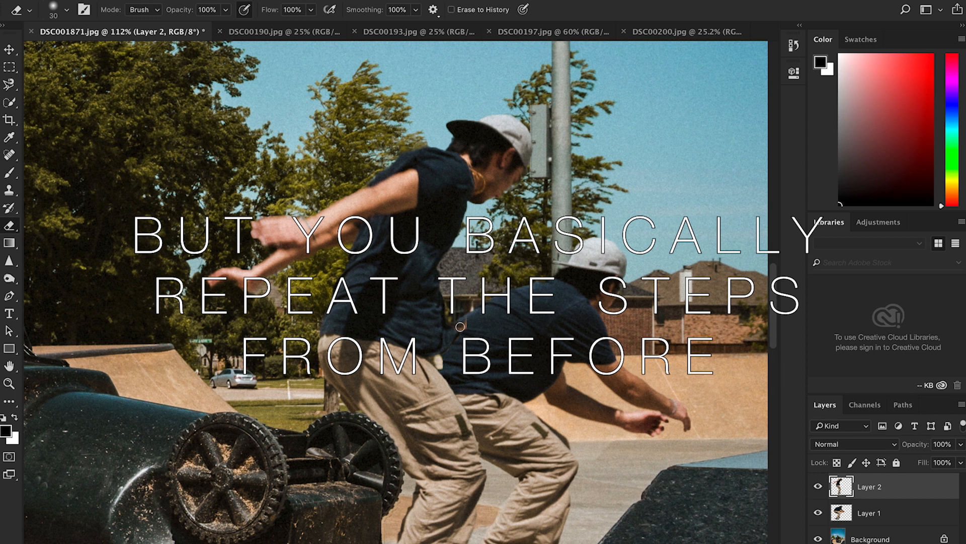
scroll(460, 326, up, 5)
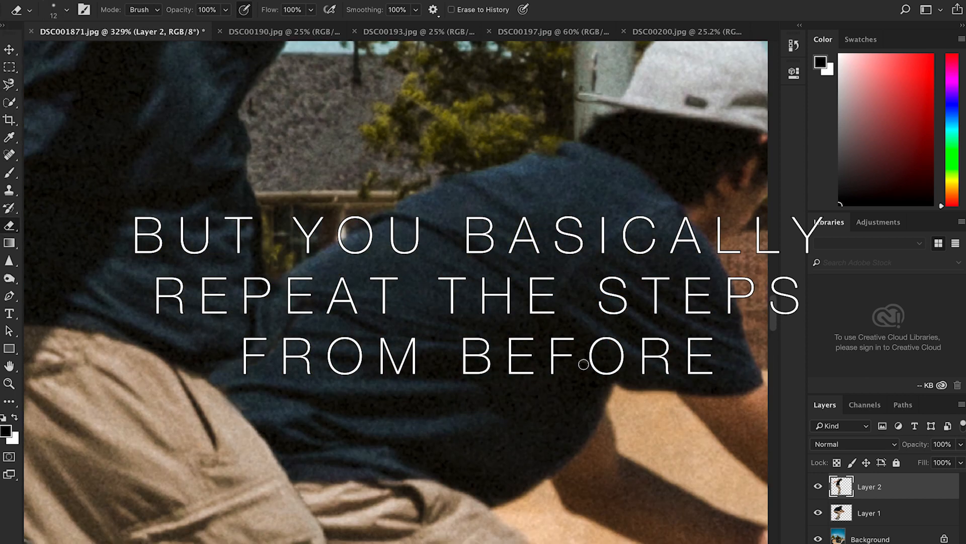
scroll(583, 364, down, 4)
click(869, 513)
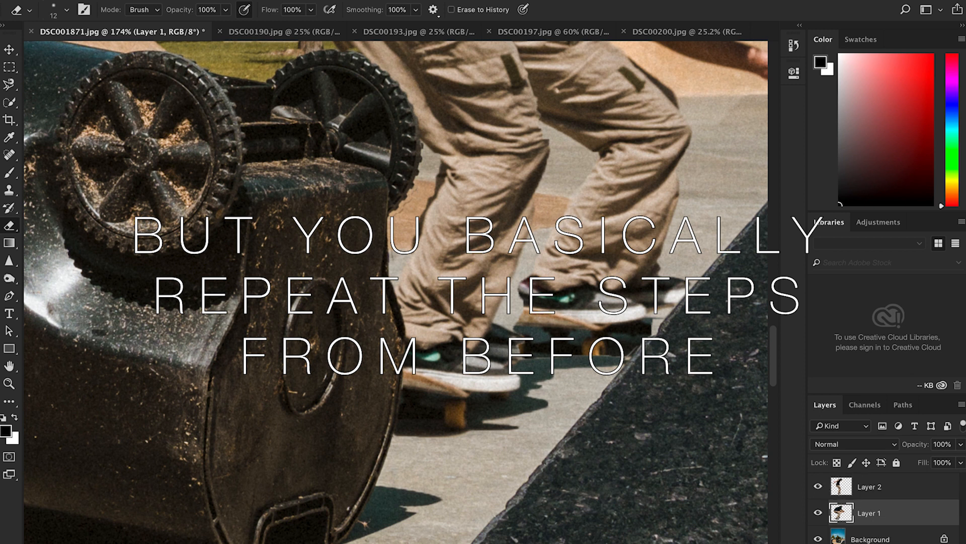
scroll(398, 259, up, 4)
key(alt+bracketright)
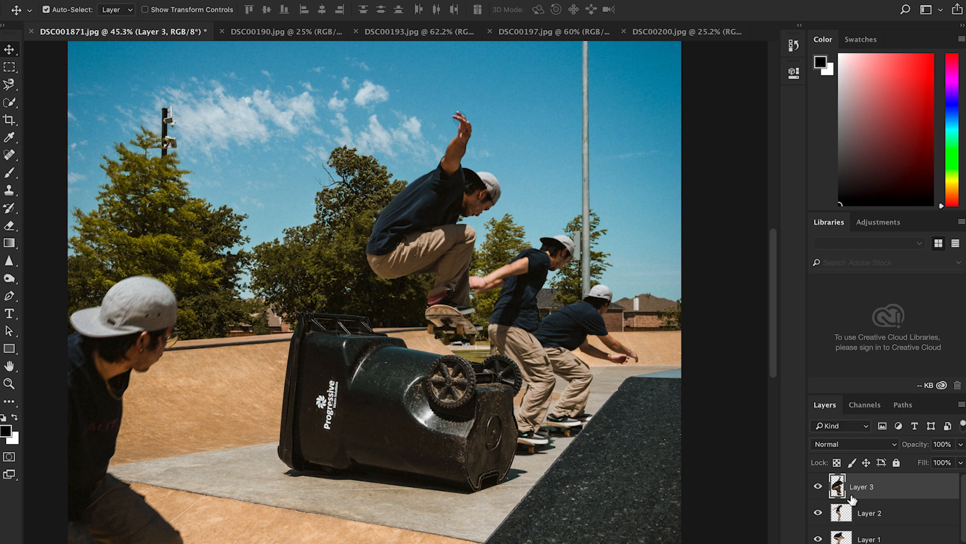
Step: Position the two airborne skater cutouts over the trash can, aligning Layer 4 at 43% opacity and restoring it to 100%
mouse_move(403, 201)
mouse_down()
mouse_move(385, 186)
mouse_move(421, 228)
mouse_move(405, 217)
mouse_up()
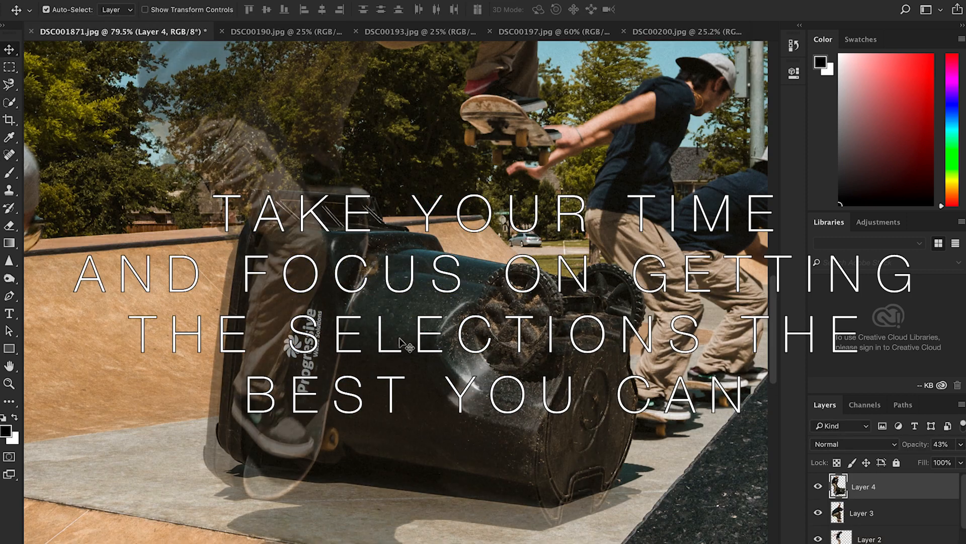
drag(399, 338, 392, 369)
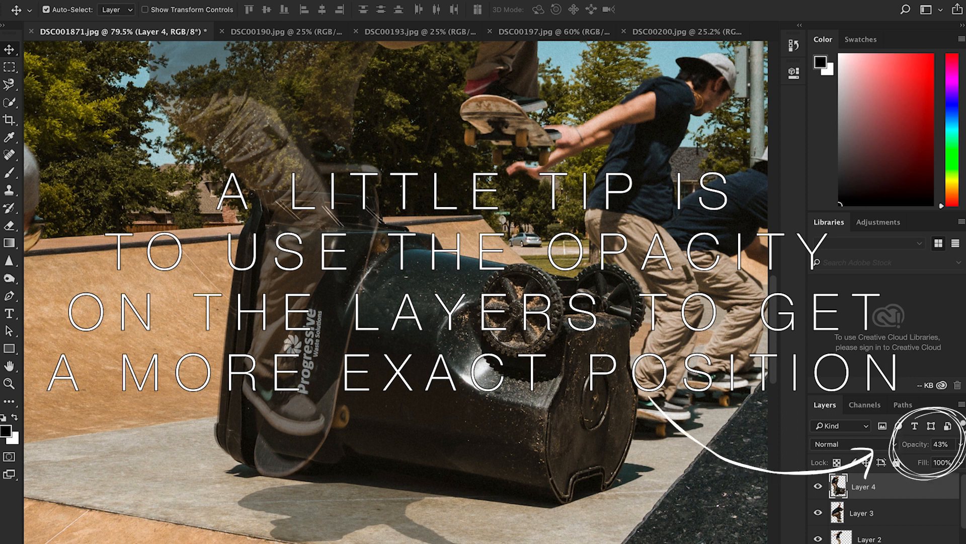
drag(948, 458, 963, 460)
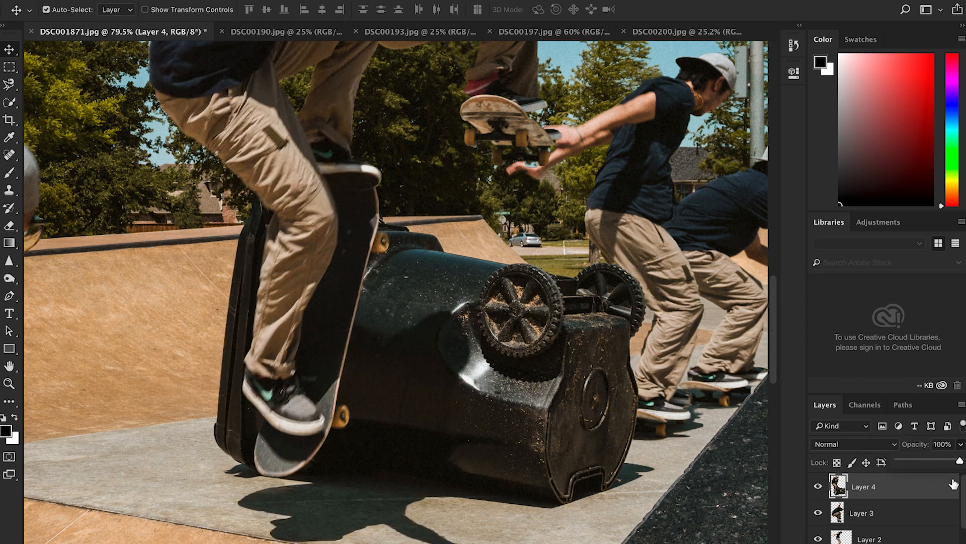
Step: Erase Layer 4's leftover tree background covering the other airborne skater's back and waist, using a soft 76 px eraser at 0% hardness
scroll(449, 468, down, 3)
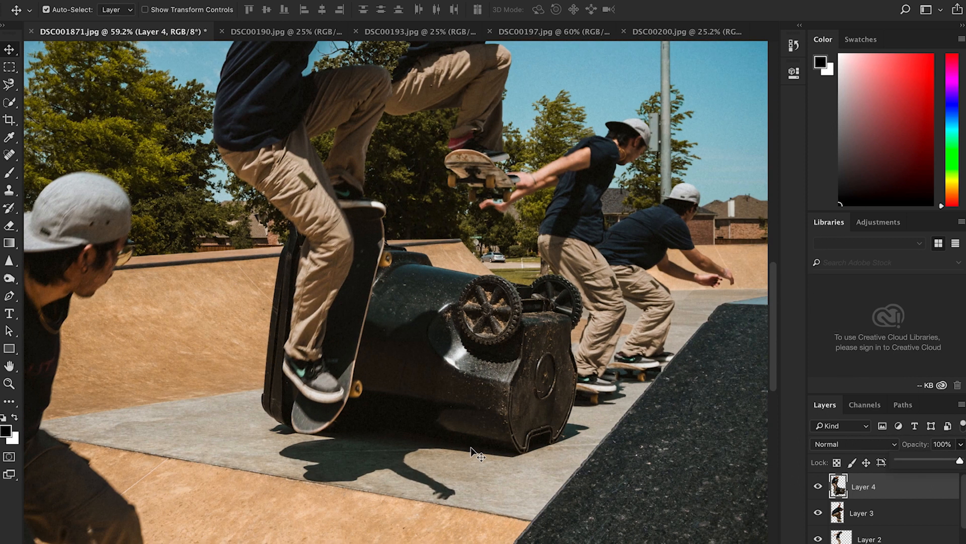
scroll(471, 441, down, 3)
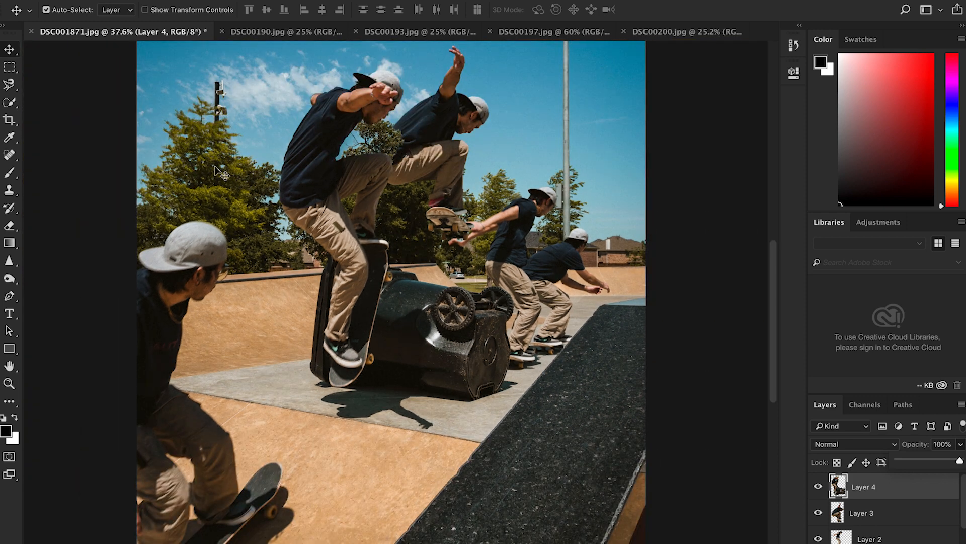
click(9, 226)
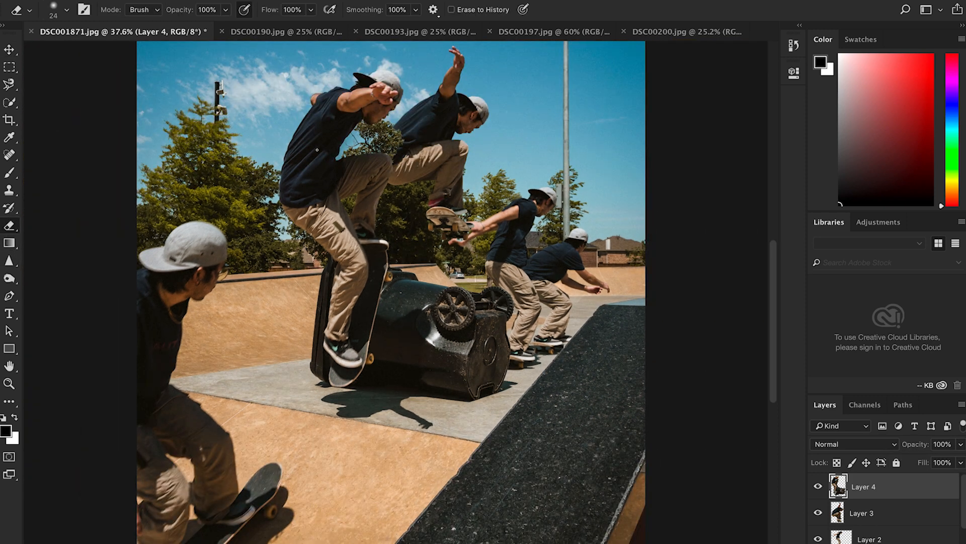
scroll(442, 247, up, 6)
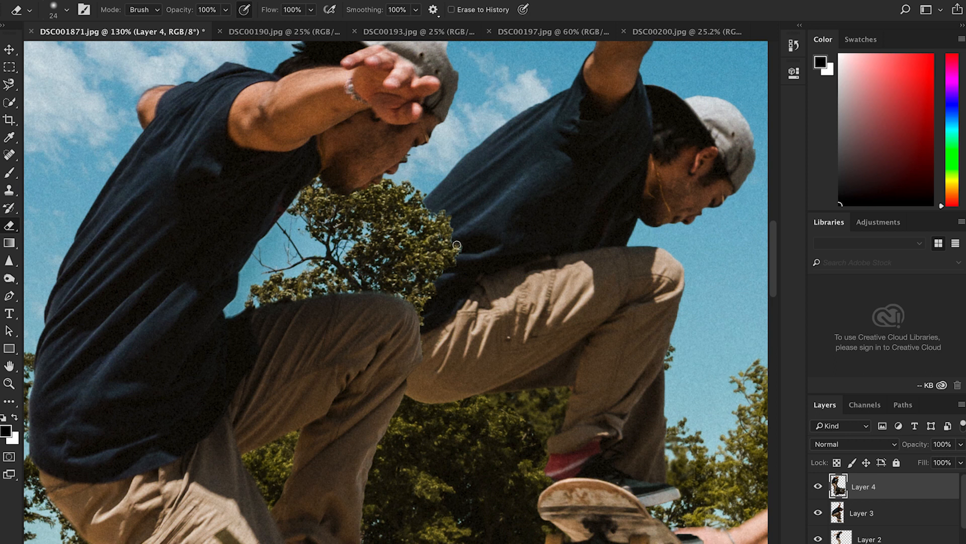
click(67, 11)
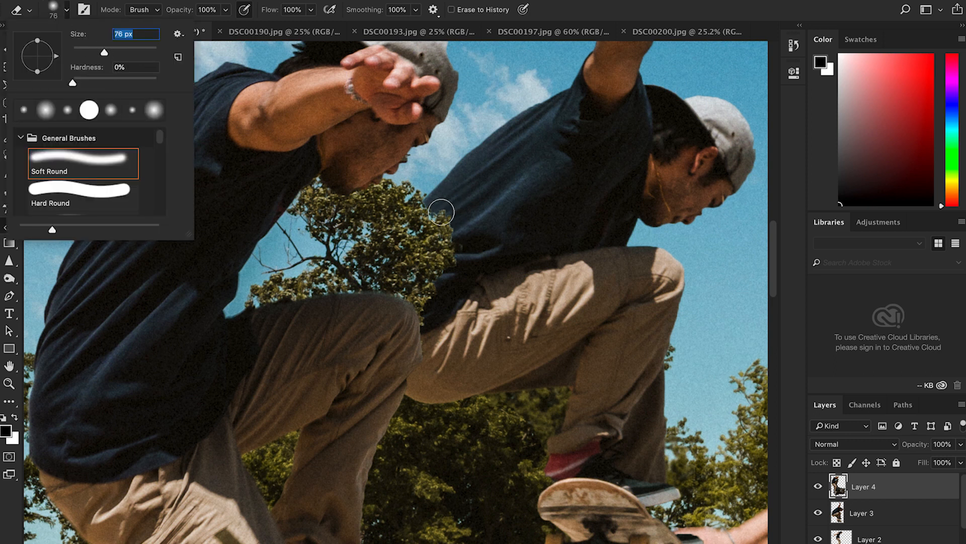
key(Return)
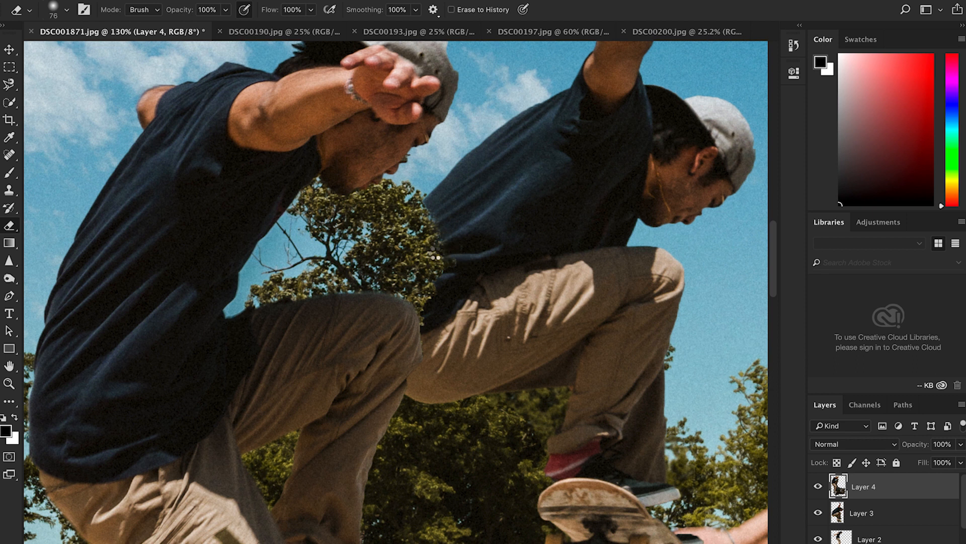
mouse_move(417, 204)
mouse_down()
mouse_move(422, 235)
mouse_move(413, 195)
mouse_move(395, 196)
mouse_move(408, 239)
mouse_move(396, 276)
mouse_up()
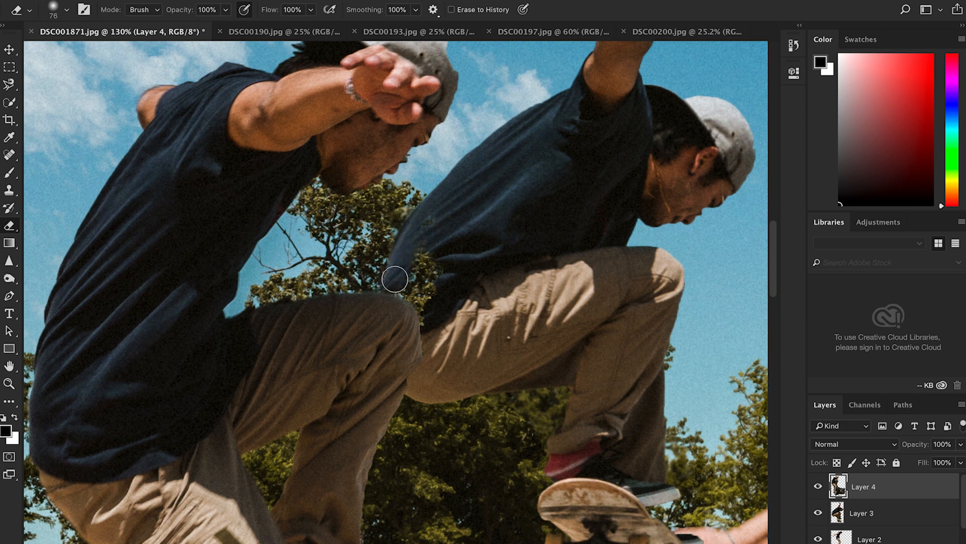
drag(429, 230, 429, 286)
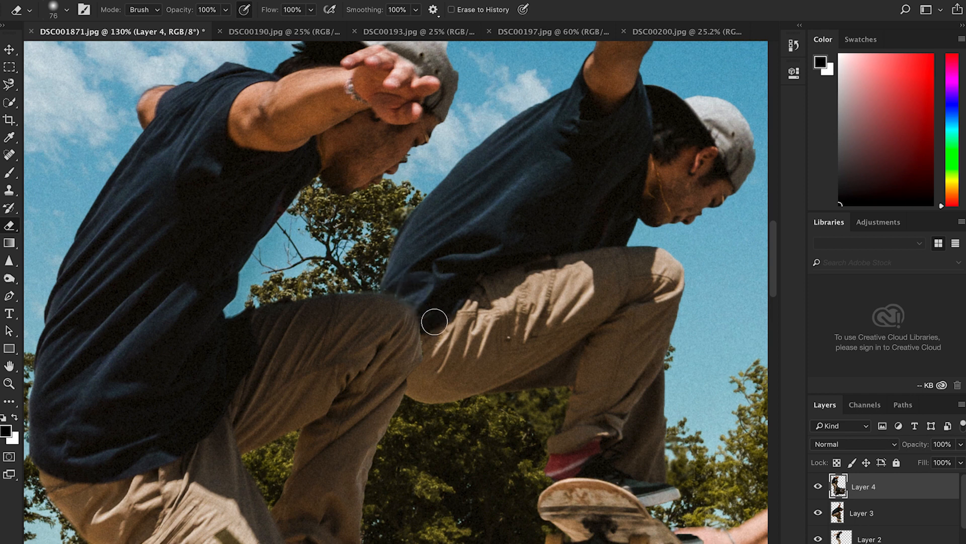
Step: Inspect Layer 4's edges around the knee, shirt, skateboard and trash can, and review the whole composite
scroll(430, 312, down, 5)
scroll(444, 284, up, 6)
scroll(444, 283, left, 5)
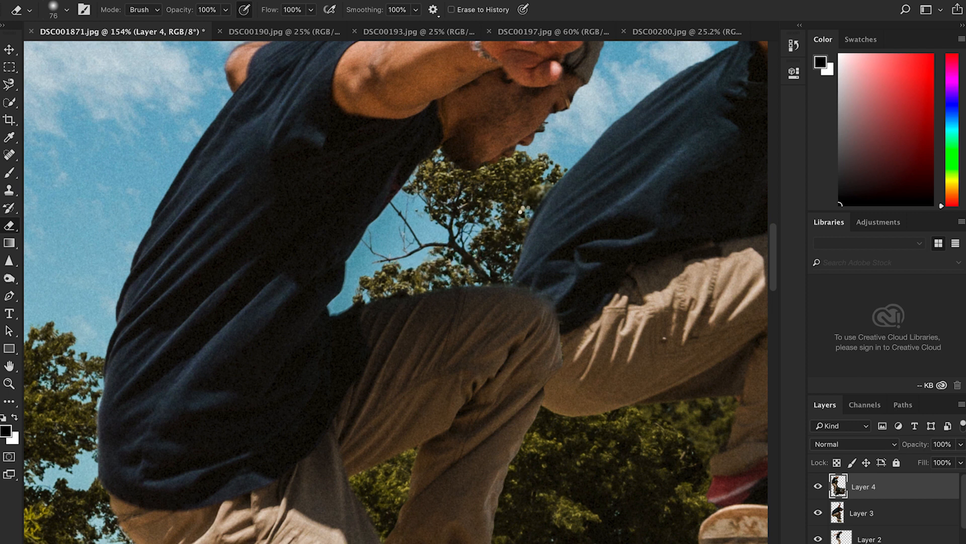
scroll(472, 261, down, 10)
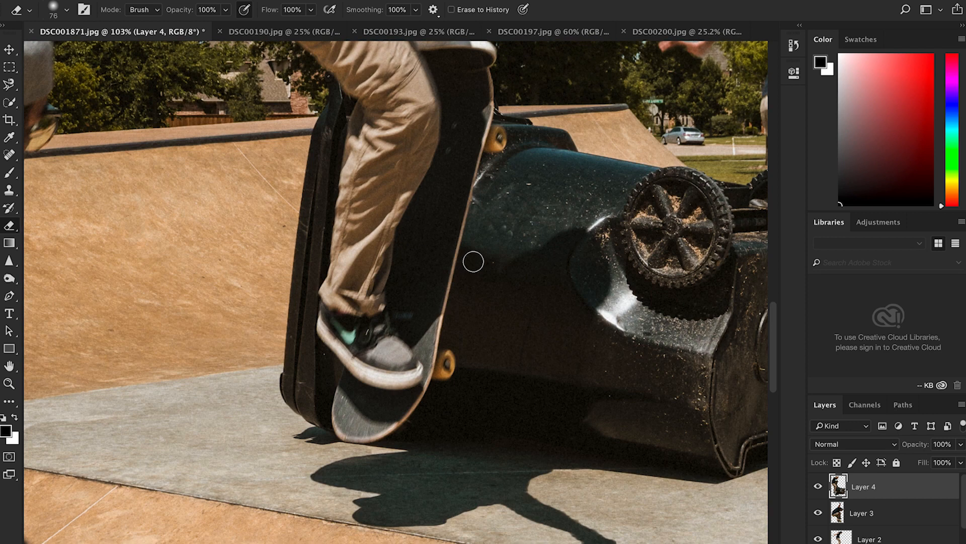
scroll(473, 261, down, 10)
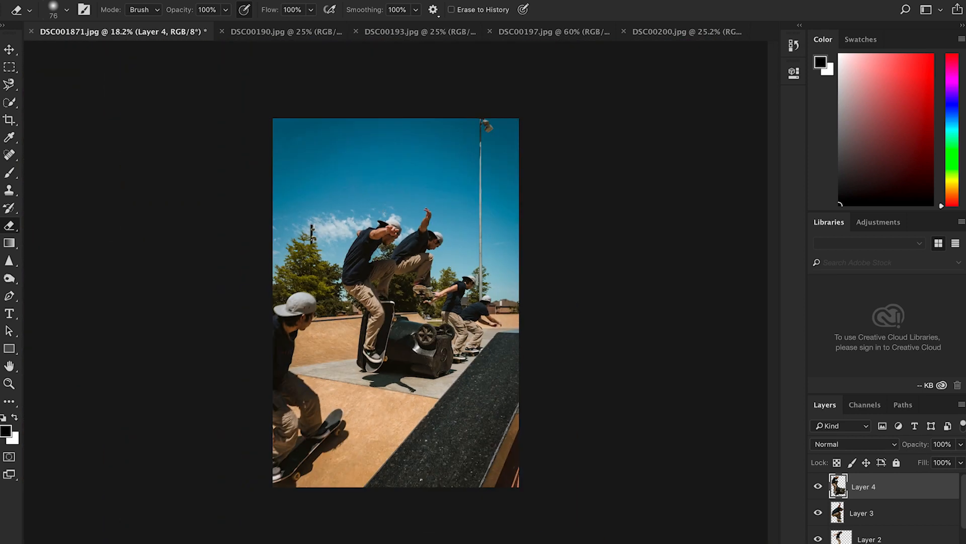